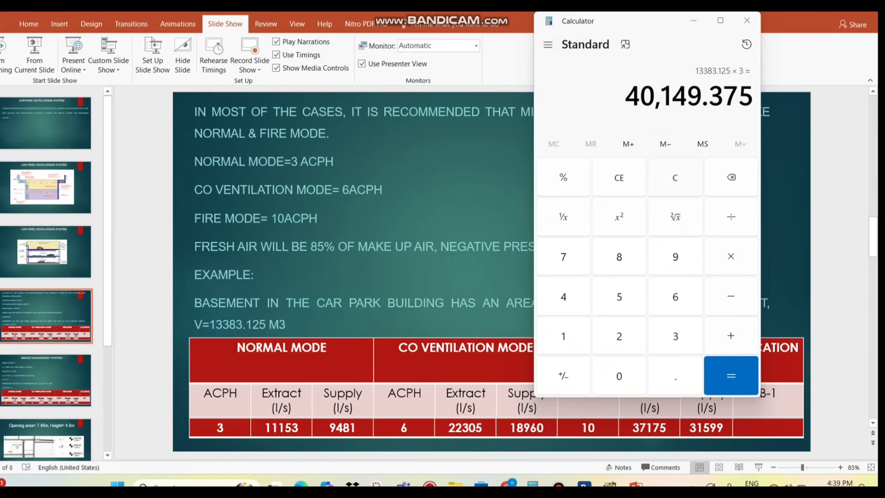
Step: Exit the slide show and multiply the 13383.125 m3 basement volume by 3 ACPH in Calculator
{"action": "key", "text": "Escape"}
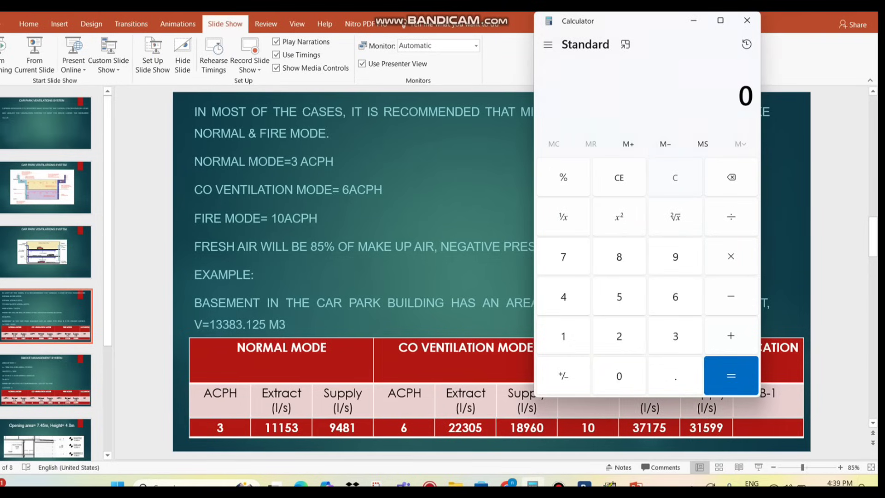
{"action": "type", "text": "13383.125"}
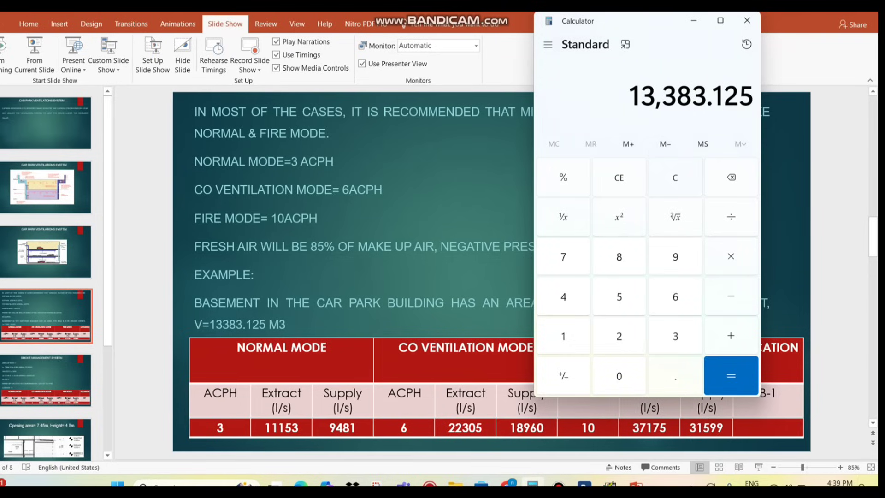
{"action": "key", "text": "asterisk"}
{"action": "type", "text": "3"}
{"action": "key", "text": "Return"}
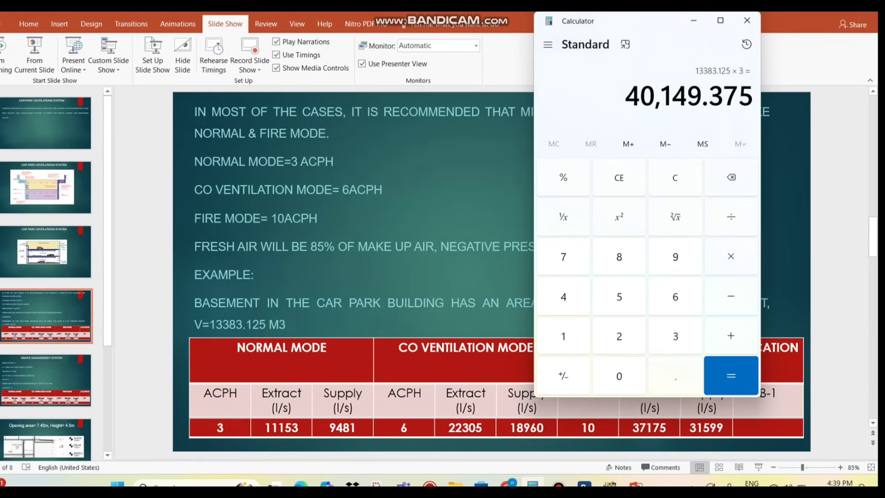
{"action": "left_click_drag", "start_coordinate": [626, 96], "coordinate": [753, 96]}
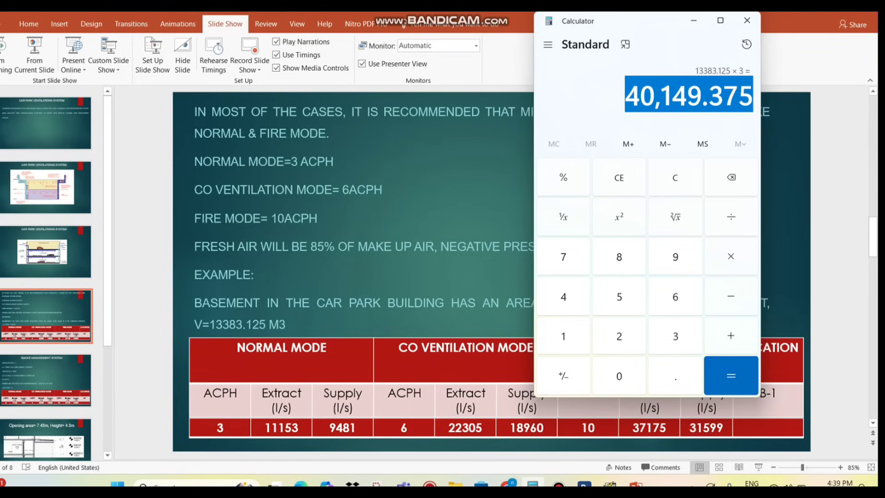
Step: Check the conversion of 40149.375 m3/hr to l/s in the browser, then compare it with the slide's normal mode extract value
{"action": "double_click", "coordinate": [277, 324]}
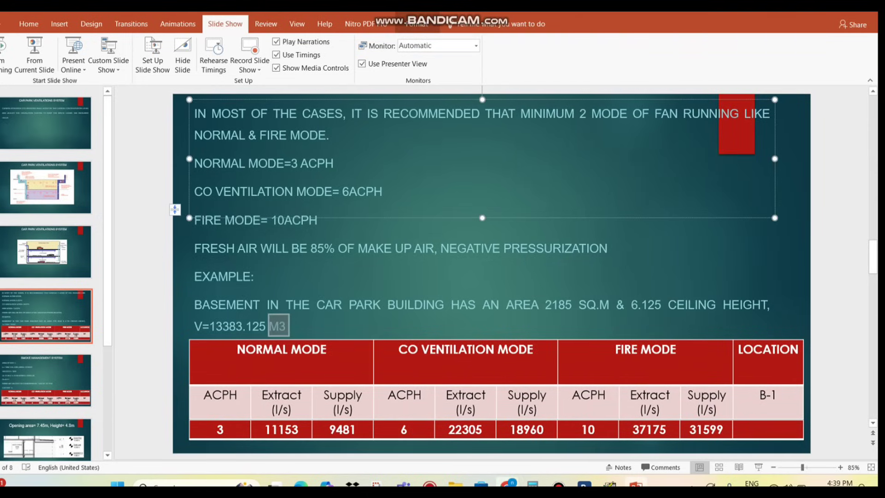
{"action": "left_click", "coordinate": [507, 483]}
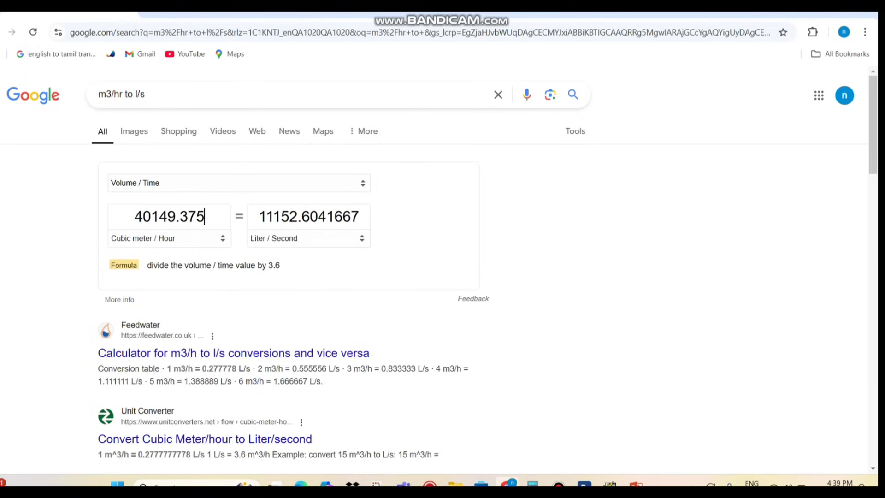
{"action": "left_click_drag", "start_coordinate": [258, 216], "coordinate": [359, 216]}
{"action": "left_click", "coordinate": [635, 483]}
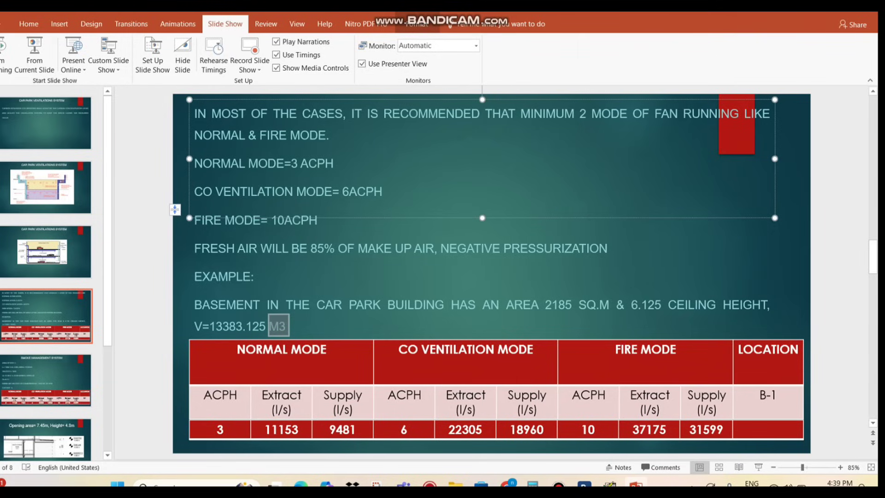
{"action": "left_click", "coordinate": [297, 428]}
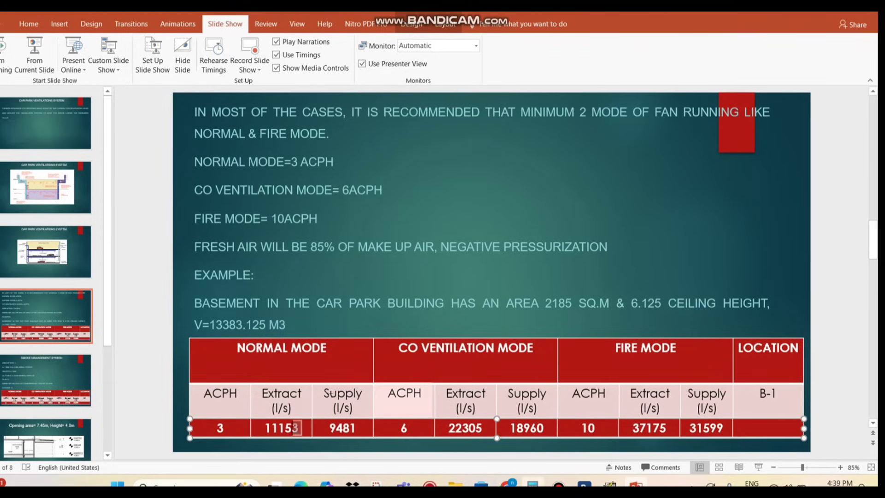
Step: Calculate the normal mode supply air as 11153 × 0.85 in Calculator and select the matching supply value on the slide
{"action": "key", "text": "alt+Tab"}
{"action": "key", "text": "Escape"}
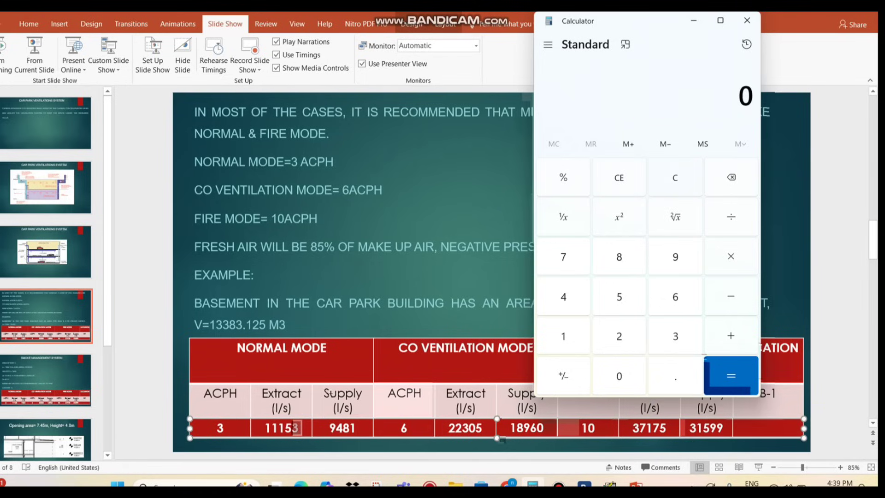
{"action": "type", "text": "1"}
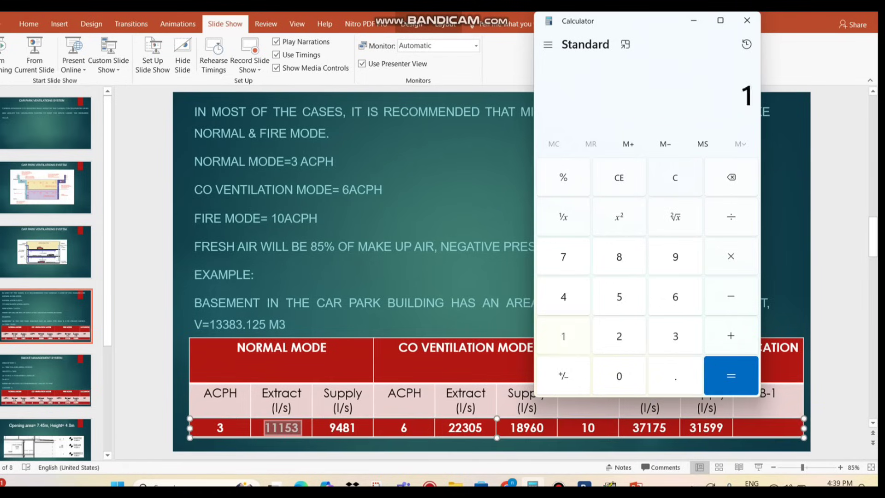
{"action": "type", "text": "1153*0.85"}
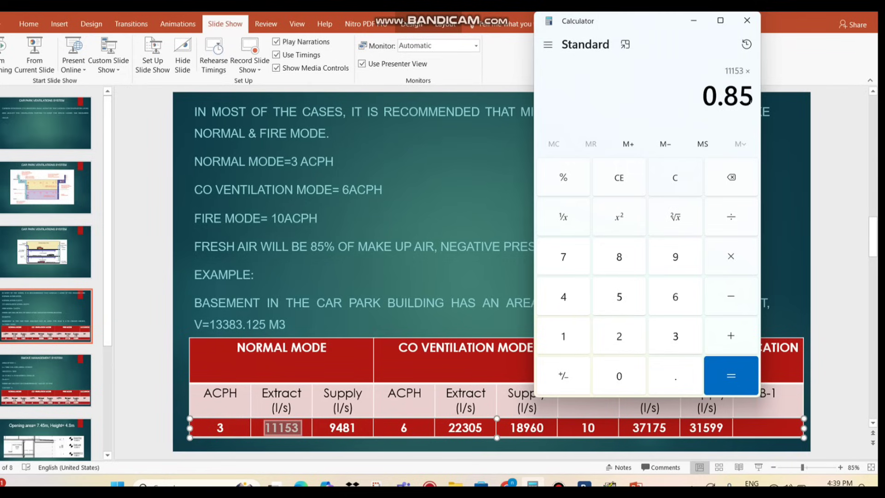
{"action": "key", "text": "Return"}
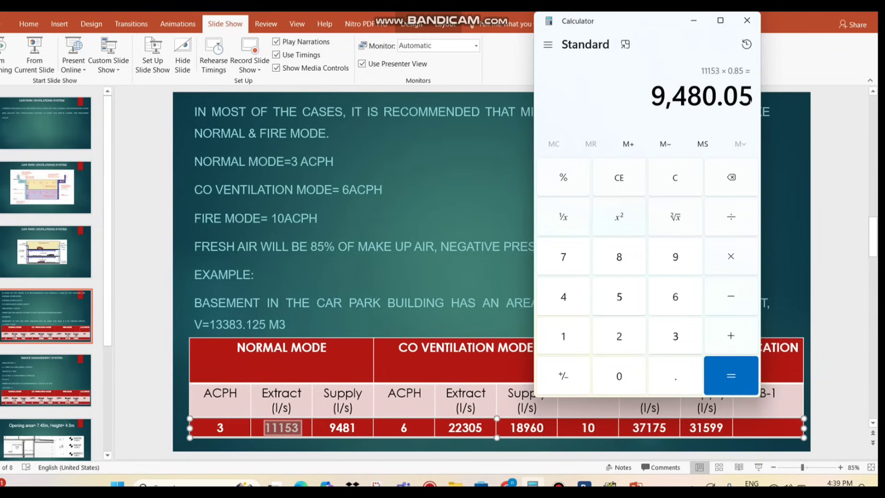
{"action": "left_click", "coordinate": [747, 21]}
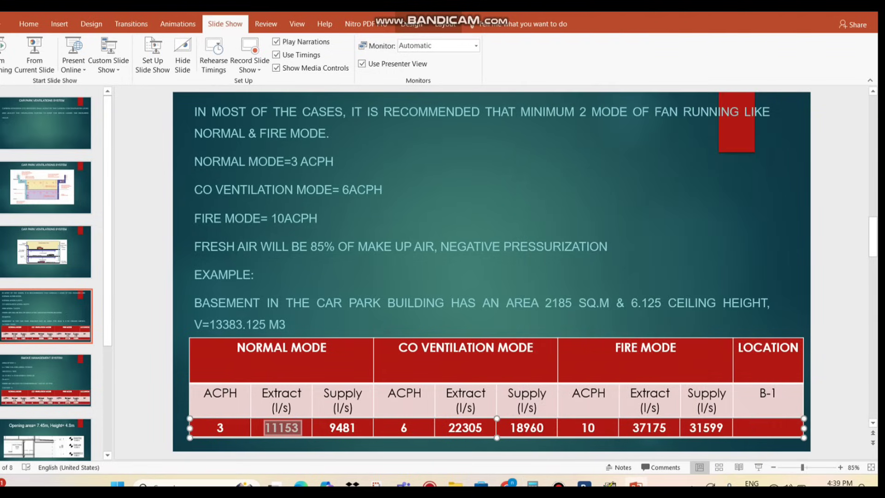
{"action": "key", "text": "Tab"}
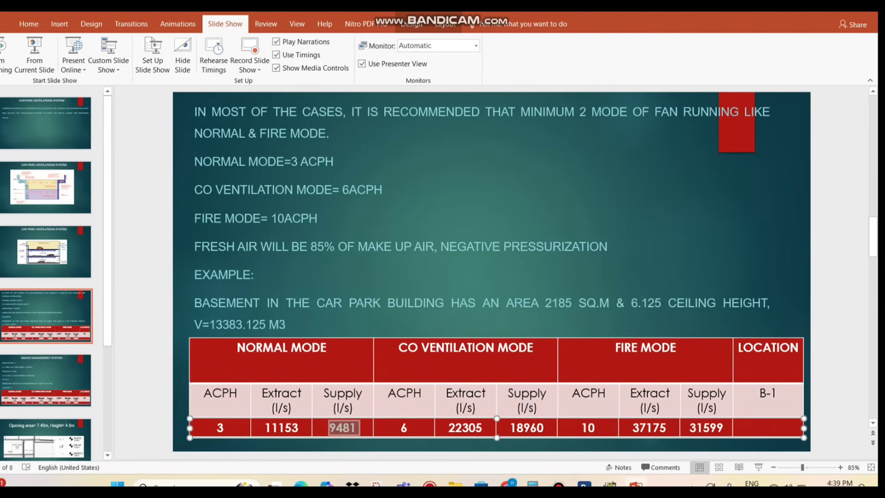
Step: Point out the CO ventilation mode and its 6 ACPH, and calculate 13383.125 × 6 in Calculator
{"action": "left_click", "coordinate": [421, 348]}
{"action": "left_click_drag", "start_coordinate": [399, 348], "coordinate": [495, 347]}
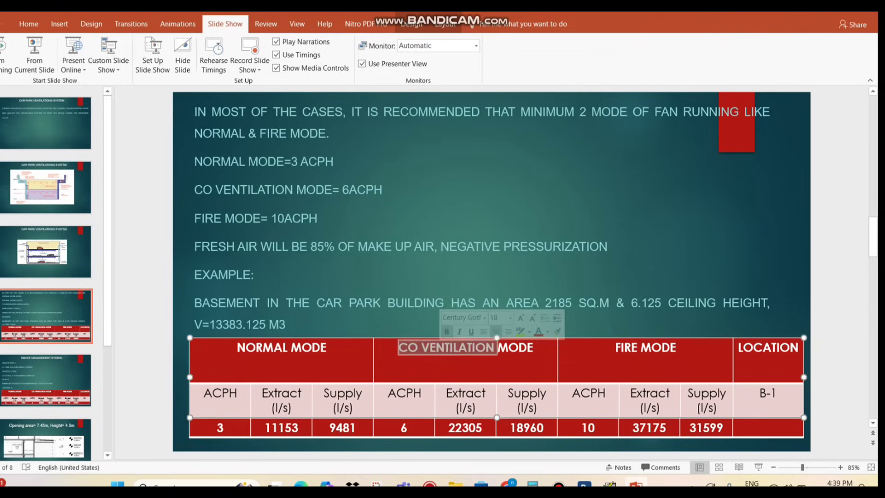
{"action": "double_click", "coordinate": [404, 428]}
{"action": "left_click", "coordinate": [532, 484]}
{"action": "key", "text": "Escape"}
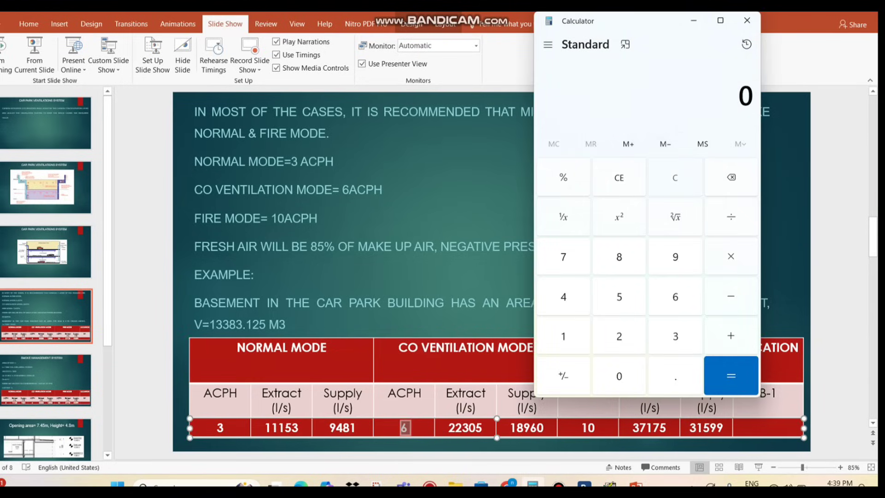
{"action": "type", "text": "13383.12"}
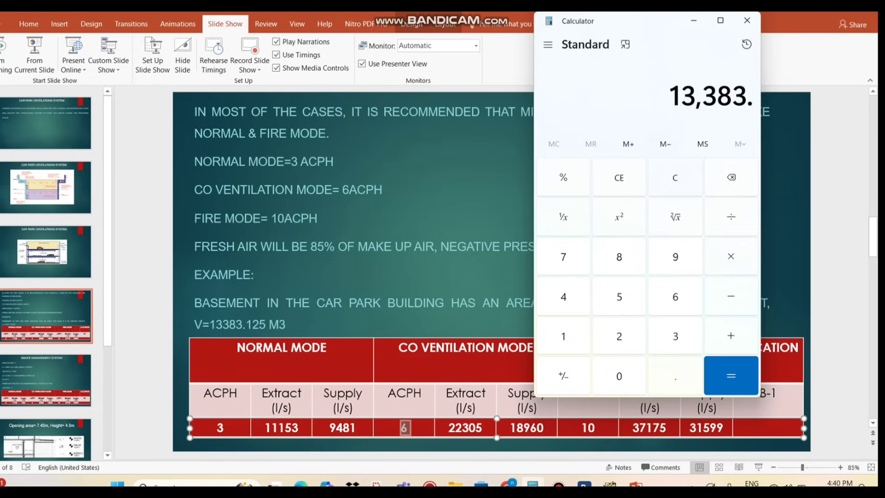
{"action": "type", "text": "5*6"}
{"action": "key", "text": "Return"}
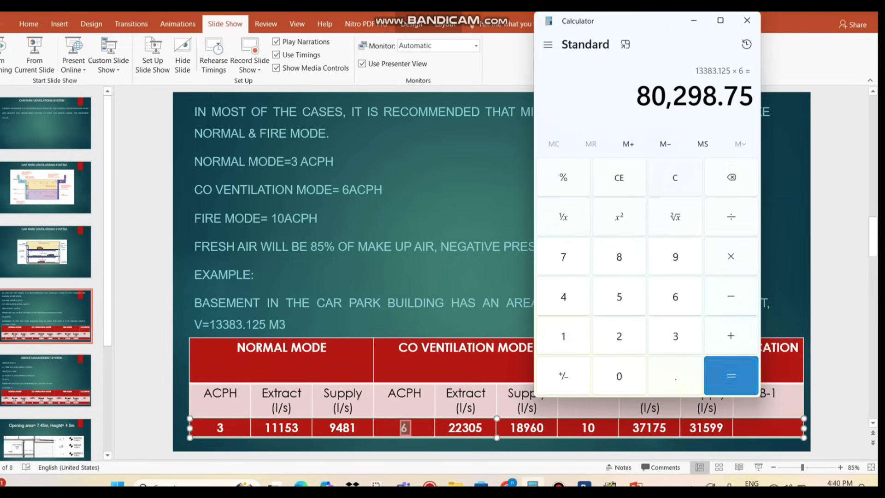
Step: Convert 80298 m3/hr to l/s in the browser and highlight the CO ventilation extract value on the slide
{"action": "left_click", "coordinate": [507, 484]}
{"action": "left_click_drag", "start_coordinate": [207, 217], "coordinate": [131, 216]}
{"action": "left_click", "coordinate": [532, 484]}
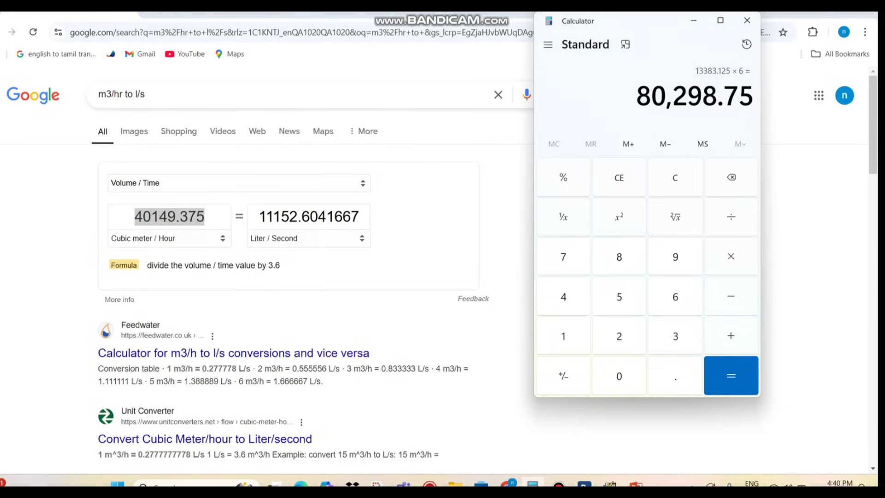
{"action": "key", "text": "alt+Tab"}
{"action": "left_click", "coordinate": [205, 217]}
{"action": "type", "text": "8029"}
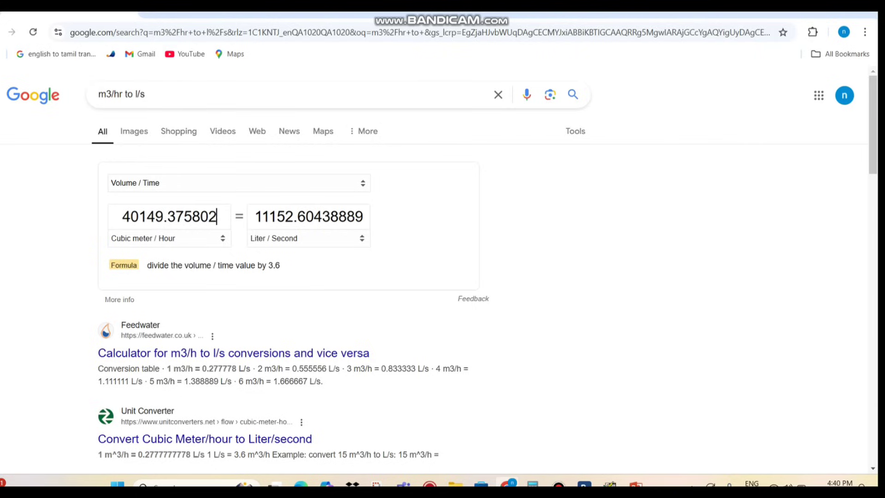
{"action": "key", "text": "BackSpace"}
{"action": "key", "text": "BackSpace"}
{"action": "key", "text": "BackSpace"}
{"action": "key", "text": "BackSpace"}
{"action": "key", "text": "BackSpace"}
{"action": "key", "text": "BackSpace"}
{"action": "key", "text": "BackSpace"}
{"action": "key", "text": "BackSpace"}
{"action": "key", "text": "BackSpace"}
{"action": "key", "text": "BackSpace"}
{"action": "key", "text": "BackSpace"}
{"action": "key", "text": "BackSpace"}
{"action": "key", "text": "BackSpace"}
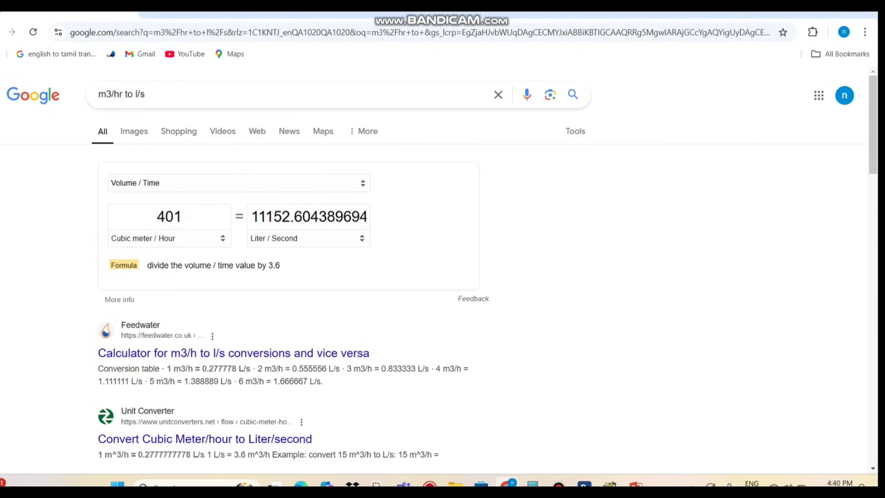
{"action": "type", "text": "80298"}
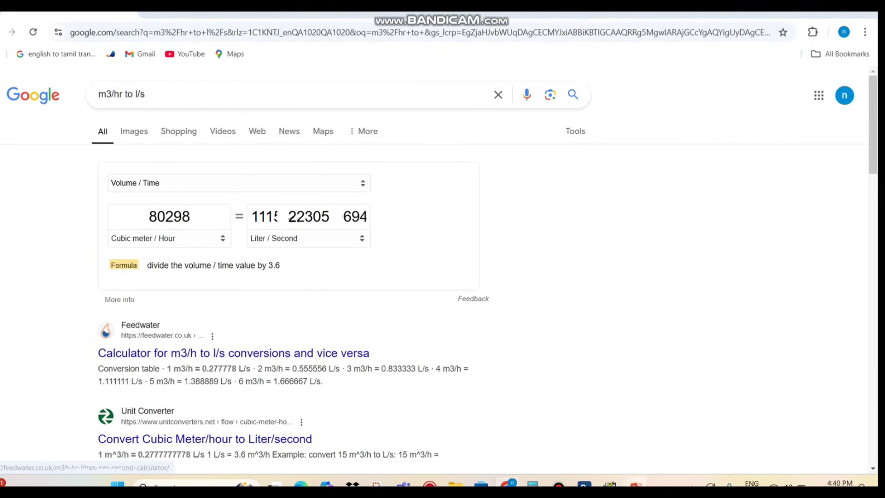
{"action": "key", "text": "alt+Tab"}
{"action": "left_click_drag", "start_coordinate": [484, 428], "coordinate": [448, 428]}
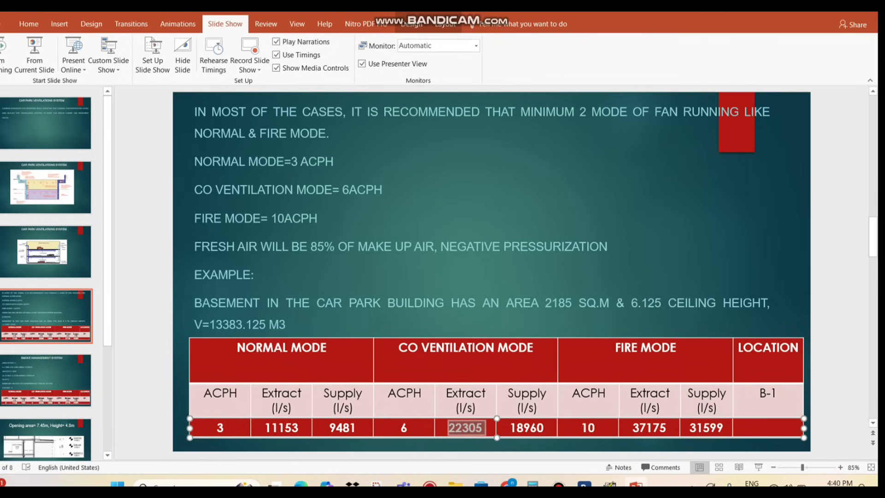
Step: Calculate the CO ventilation supply air as 0.85 × 22305 in Calculator and highlight the matching supply value on the slide
{"action": "left_click", "coordinate": [533, 483]}
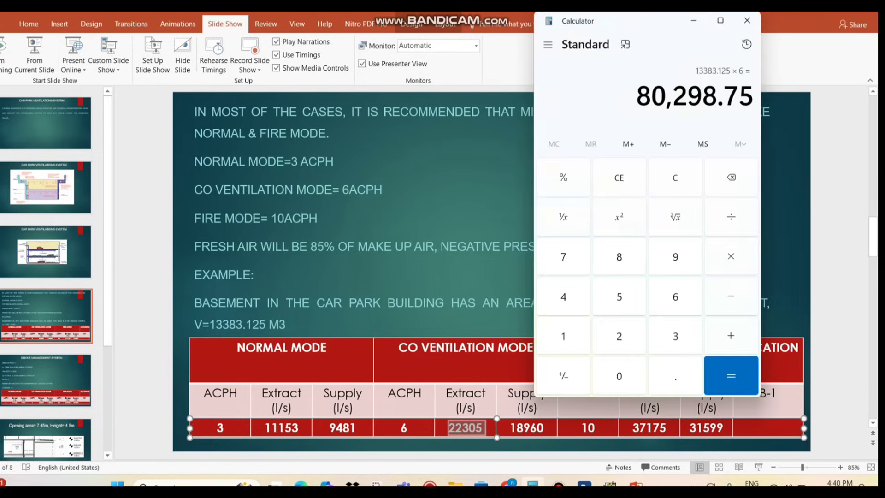
{"action": "key", "text": "Escape"}
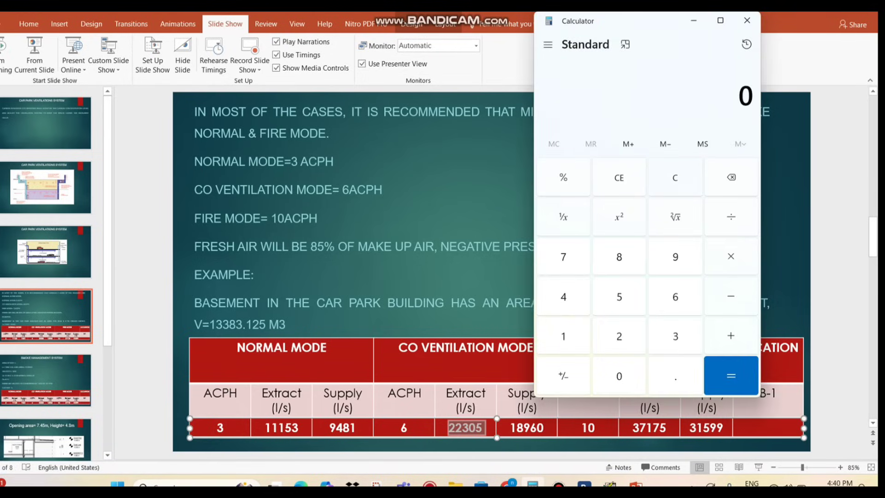
{"action": "type", "text": "0.85*"}
{"action": "type", "text": "22305"}
{"action": "key", "text": "Return"}
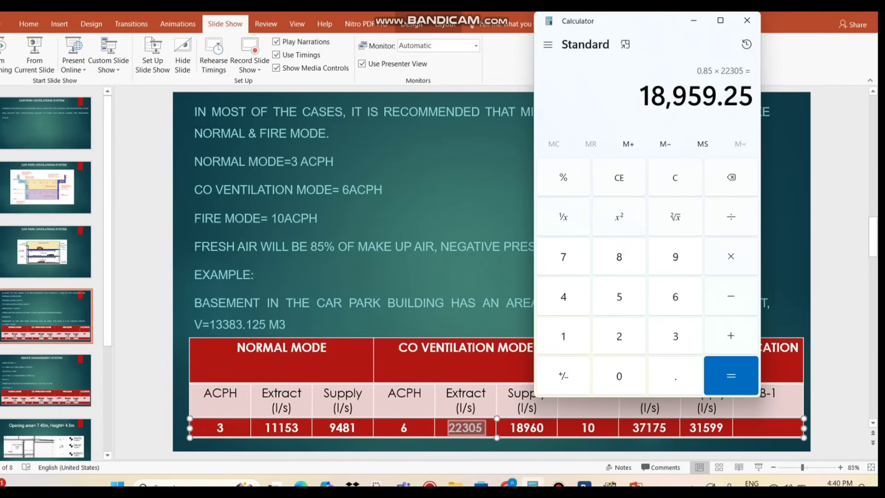
{"action": "key", "text": "alt+Tab"}
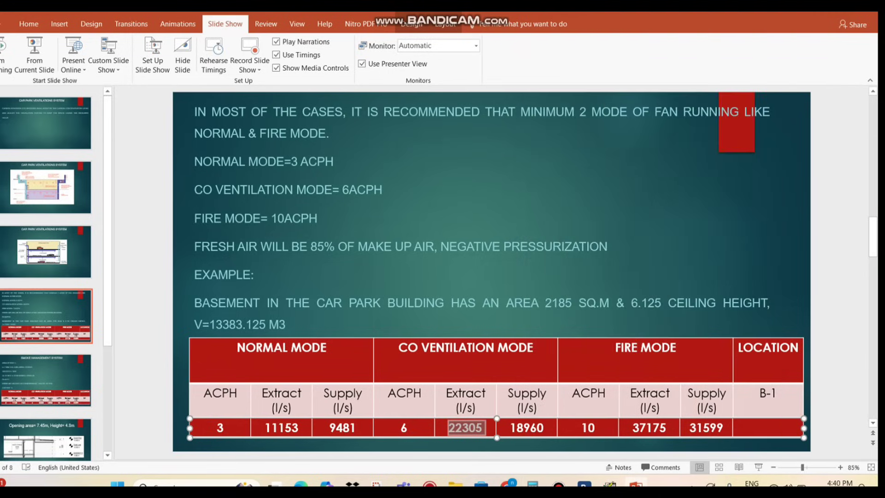
{"action": "double_click", "coordinate": [527, 427]}
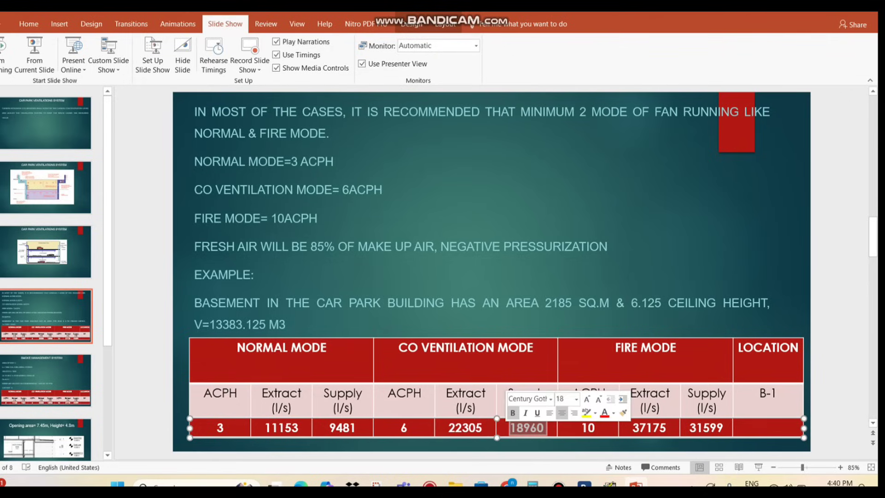
Step: Highlight the fire mode heading and its ACPH value in the slide's table
{"action": "left_click_drag", "start_coordinate": [681, 348], "coordinate": [615, 348]}
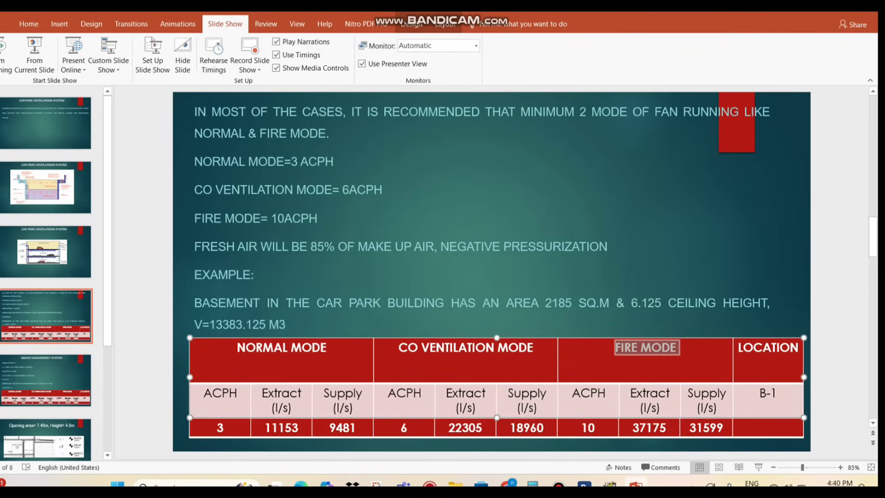
{"action": "left_click_drag", "start_coordinate": [580, 428], "coordinate": [600, 427]}
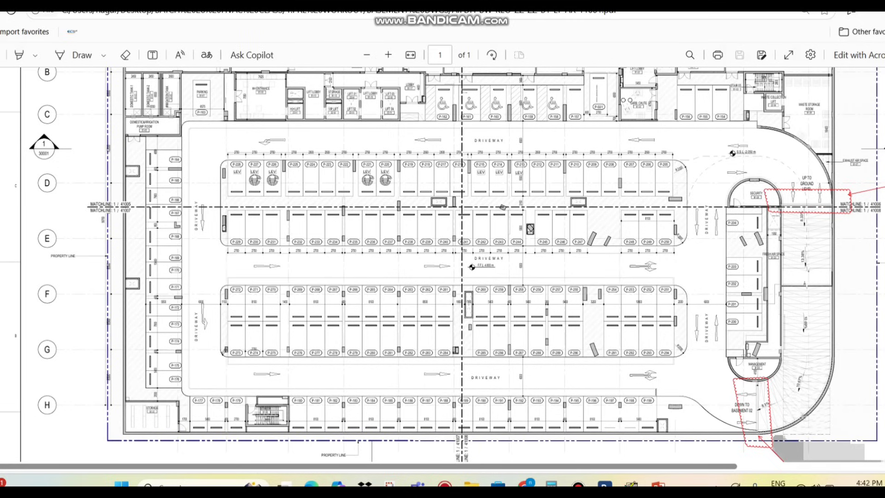
Step: Sketch a red building section beside grid lines F to H, divide it into floors and mark the lower levels
{"action": "mouse_move", "coordinate": [21, 253]}
{"action": "left_mouse_down"}
{"action": "mouse_move", "coordinate": [34, 424]}
{"action": "mouse_move", "coordinate": [64, 318]}
{"action": "mouse_move", "coordinate": [57, 262]}
{"action": "mouse_move", "coordinate": [27, 255]}
{"action": "left_mouse_up"}
{"action": "mouse_move", "coordinate": [29, 392]}
{"action": "left_mouse_down"}
{"action": "mouse_move", "coordinate": [67, 387]}
{"action": "mouse_move", "coordinate": [68, 402]}
{"action": "left_mouse_up"}
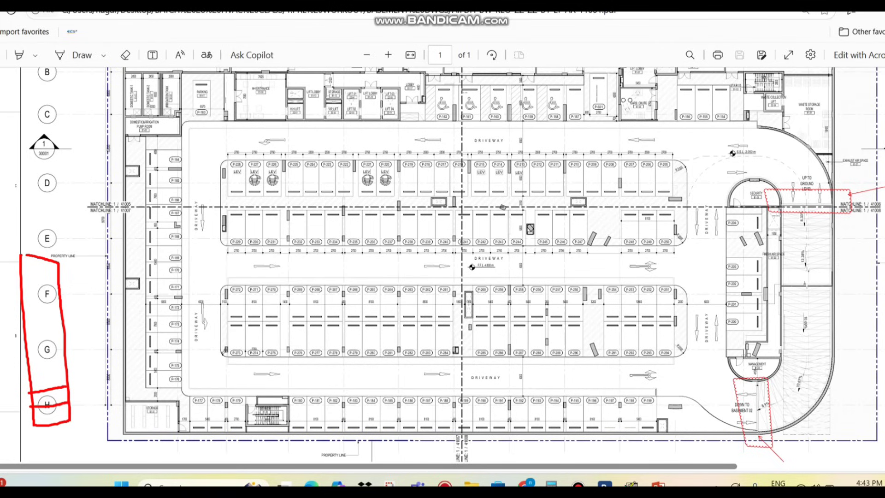
{"action": "mouse_move", "coordinate": [52, 397]}
{"action": "left_mouse_down"}
{"action": "mouse_move", "coordinate": [75, 381]}
{"action": "mouse_move", "coordinate": [50, 414]}
{"action": "left_mouse_up"}
{"action": "mouse_move", "coordinate": [28, 377]}
{"action": "left_mouse_down"}
{"action": "mouse_move", "coordinate": [72, 367]}
{"action": "mouse_move", "coordinate": [44, 354]}
{"action": "mouse_move", "coordinate": [60, 350]}
{"action": "mouse_move", "coordinate": [58, 329]}
{"action": "left_mouse_up"}
{"action": "left_click_drag", "start_coordinate": [27, 256], "coordinate": [16, 254]}
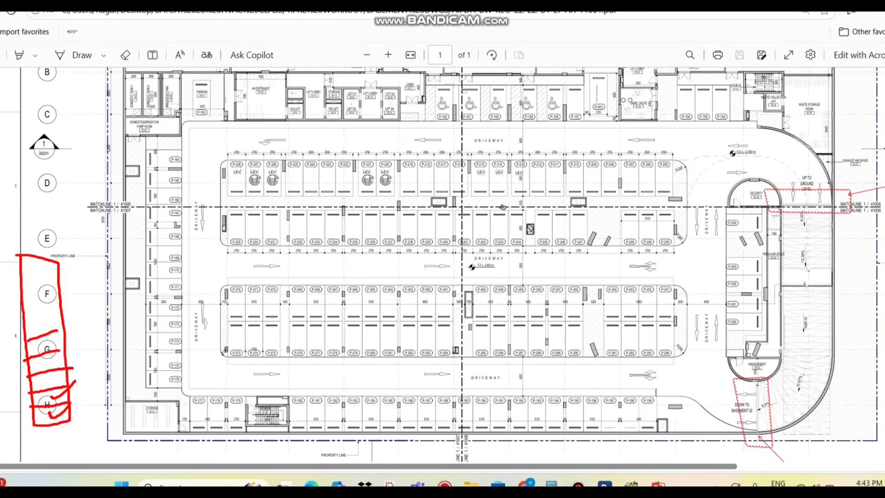
{"action": "mouse_move", "coordinate": [69, 396]}
{"action": "left_mouse_down"}
{"action": "mouse_move", "coordinate": [84, 390]}
{"action": "mouse_move", "coordinate": [90, 364]}
{"action": "left_mouse_up"}
Step: Draw red arrows down the ramp and towards the basement 02 ramp entrance, then clear all annotations from the plan
{"action": "mouse_move", "coordinate": [817, 229]}
{"action": "left_mouse_down"}
{"action": "mouse_move", "coordinate": [803, 384]}
{"action": "mouse_move", "coordinate": [825, 368]}
{"action": "left_mouse_up"}
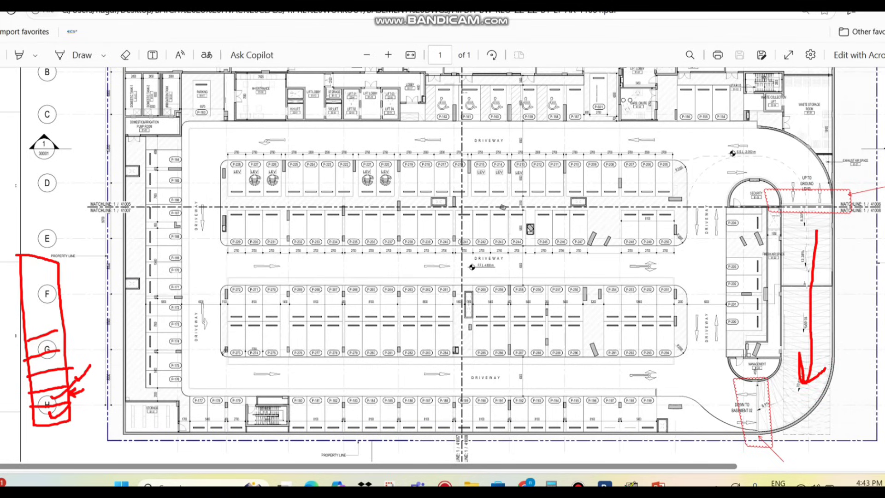
{"action": "mouse_move", "coordinate": [710, 367]}
{"action": "left_mouse_down"}
{"action": "mouse_move", "coordinate": [750, 428]}
{"action": "mouse_move", "coordinate": [770, 418]}
{"action": "left_mouse_up"}
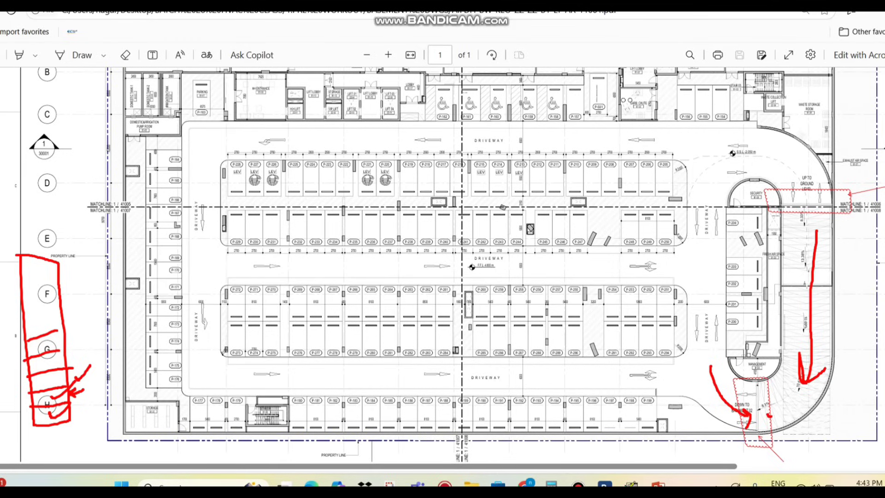
{"action": "key", "text": "e"}
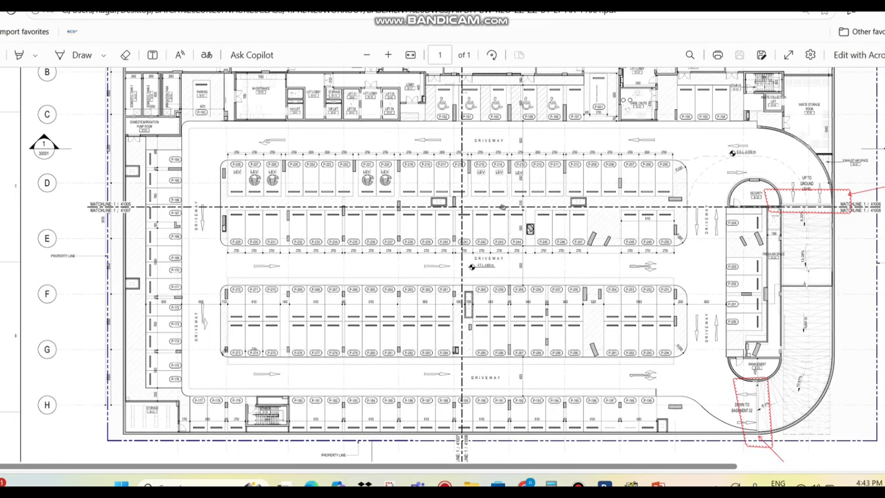
Step: Tick the six shafts in red along the west wall, between the parking rows and beside the southern parking bays
{"action": "left_click_drag", "start_coordinate": [126, 171], "coordinate": [147, 158]}
{"action": "mouse_move", "coordinate": [131, 282]}
{"action": "left_mouse_down"}
{"action": "mouse_move", "coordinate": [136, 288]}
{"action": "mouse_move", "coordinate": [149, 272]}
{"action": "left_mouse_up"}
{"action": "left_click_drag", "start_coordinate": [435, 198], "coordinate": [452, 185]}
{"action": "left_click_drag", "start_coordinate": [572, 200], "coordinate": [602, 181]}
{"action": "left_click_drag", "start_coordinate": [456, 312], "coordinate": [493, 283]}
{"action": "left_click_drag", "start_coordinate": [650, 418], "coordinate": [670, 412]}
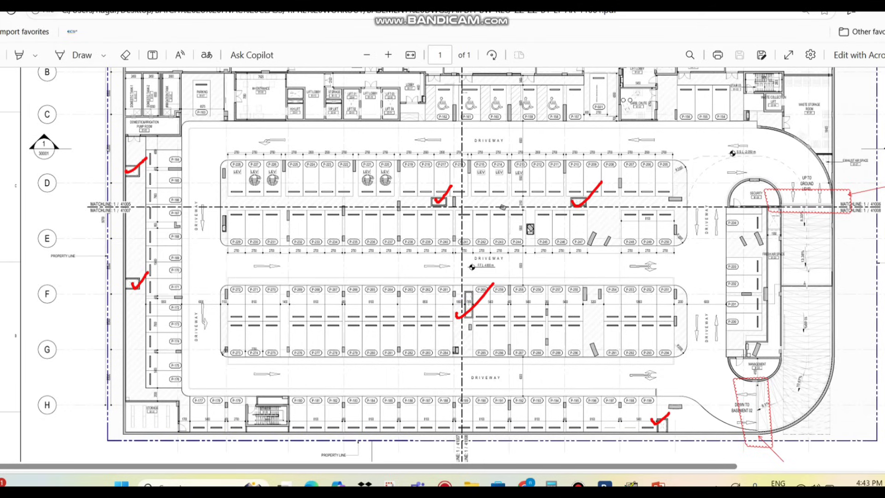
Step: Tick the pump room, adjoining service rooms, entrance, lift and lobby areas, and waste storage room along the plan's north side
{"action": "left_click_drag", "start_coordinate": [159, 125], "coordinate": [171, 119]}
{"action": "mouse_move", "coordinate": [114, 108]}
{"action": "left_mouse_down"}
{"action": "mouse_move", "coordinate": [160, 83]}
{"action": "mouse_move", "coordinate": [177, 93]}
{"action": "left_mouse_up"}
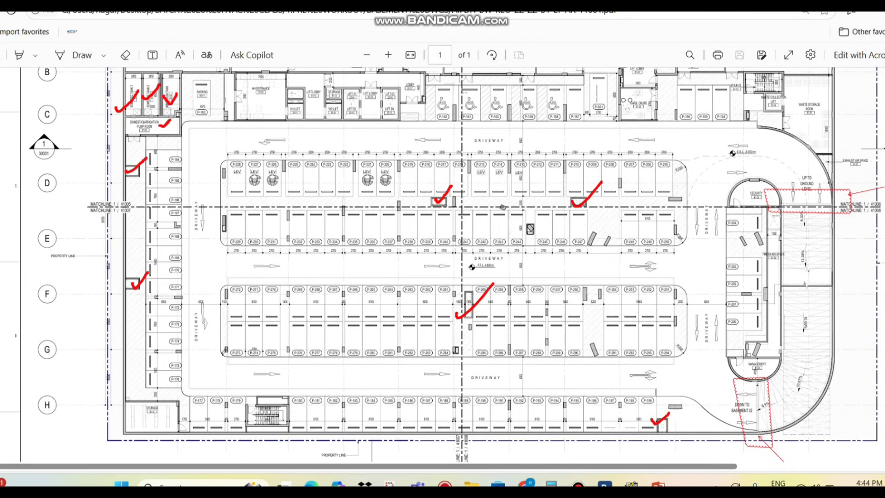
{"action": "mouse_move", "coordinate": [251, 105]}
{"action": "left_mouse_down"}
{"action": "mouse_move", "coordinate": [268, 93]}
{"action": "mouse_move", "coordinate": [308, 109]}
{"action": "mouse_move", "coordinate": [302, 88]}
{"action": "mouse_move", "coordinate": [419, 79]}
{"action": "left_mouse_up"}
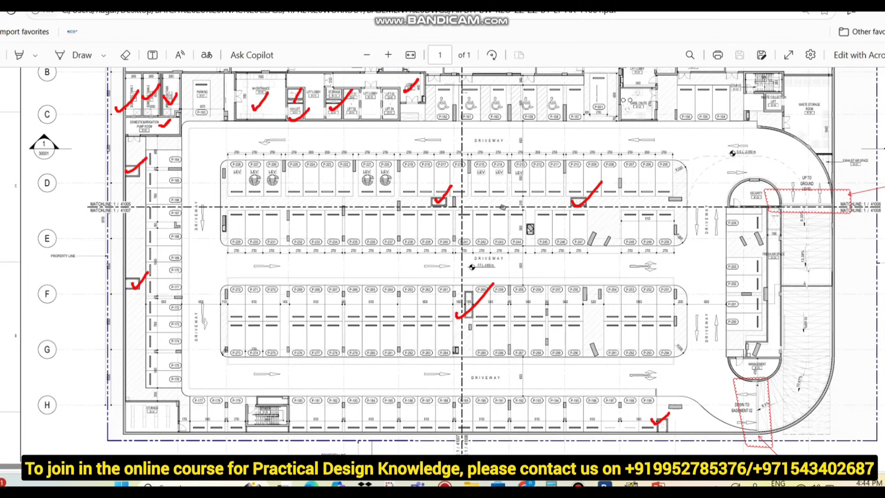
{"action": "left_click_drag", "start_coordinate": [629, 111], "coordinate": [657, 61]}
{"action": "mouse_move", "coordinate": [789, 104]}
{"action": "left_mouse_down"}
{"action": "mouse_move", "coordinate": [796, 111]}
{"action": "mouse_move", "coordinate": [816, 94]}
{"action": "left_mouse_up"}
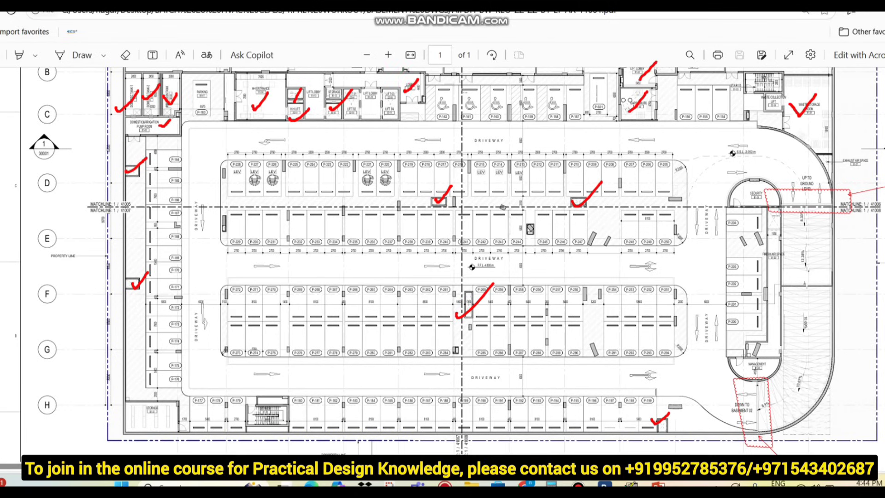